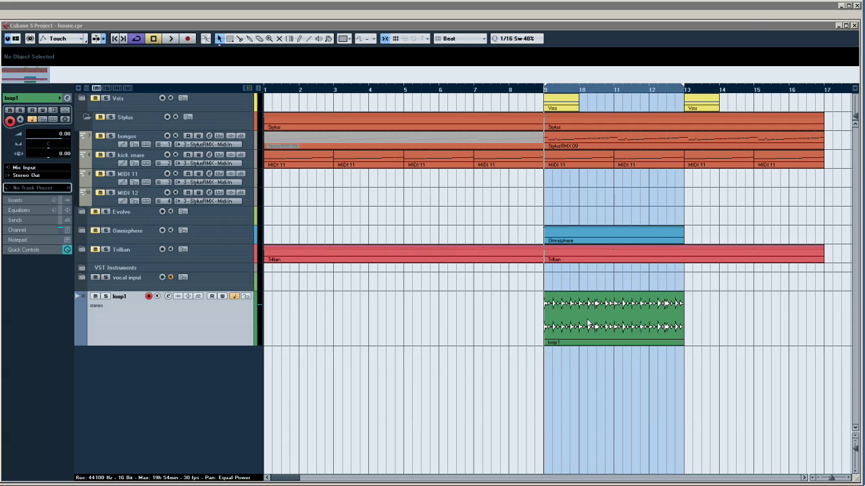
Play back the loop1 audio, duplicate its track and name the copy comp loop.
{"action": "key", "text": "space"}
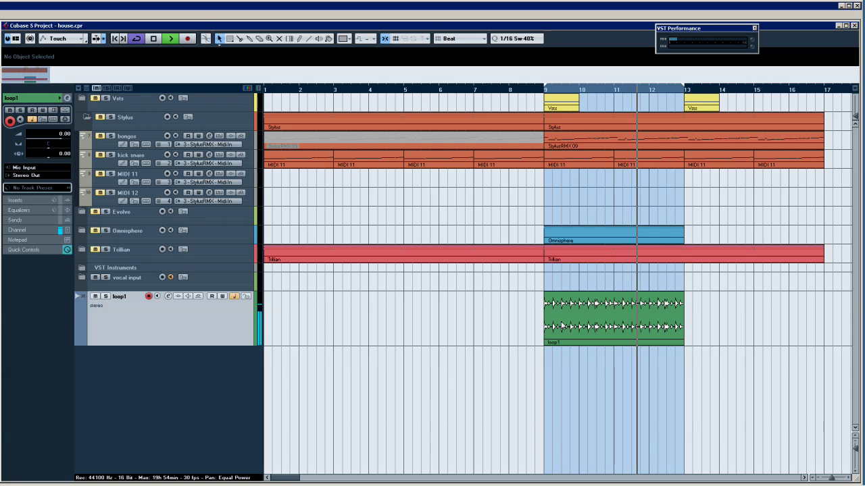
{"action": "right_click", "coordinate": [167, 339]}
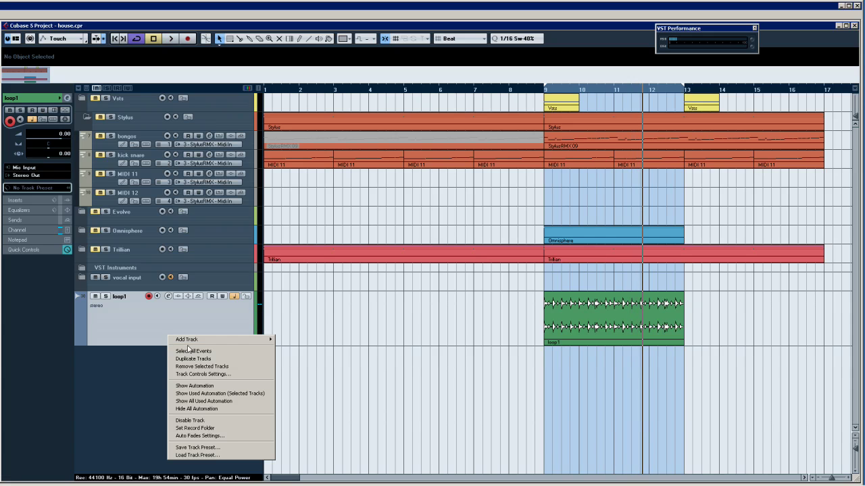
{"action": "left_click", "coordinate": [192, 358]}
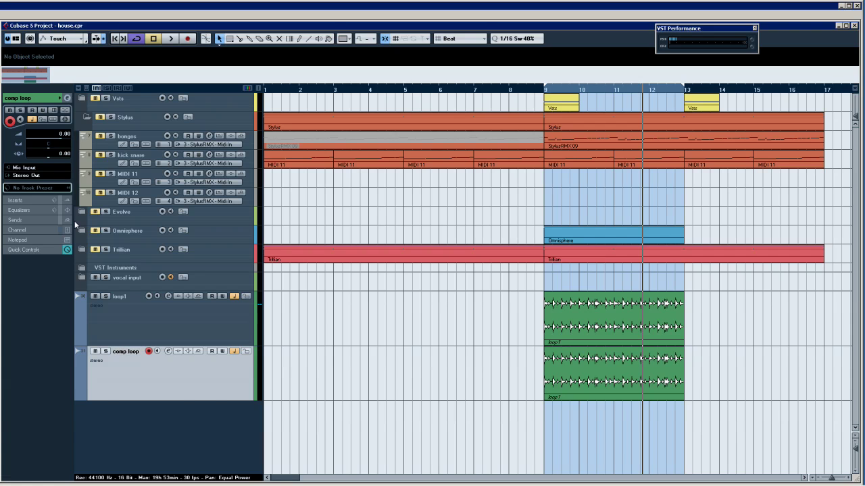
Show the insert slots in the mixer and load FabFilter Pro-C into the first insert of the comp loop channel.
{"action": "key", "text": "F3"}
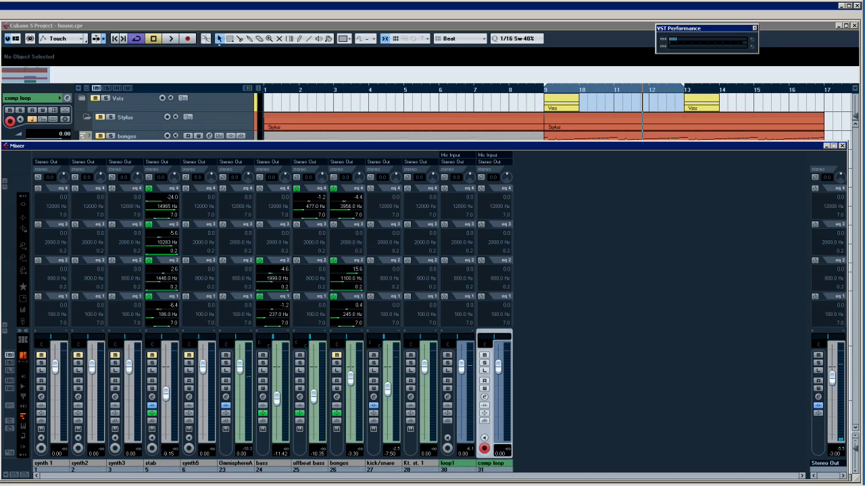
{"action": "left_click", "coordinate": [27, 208]}
{"action": "left_click", "coordinate": [491, 196]}
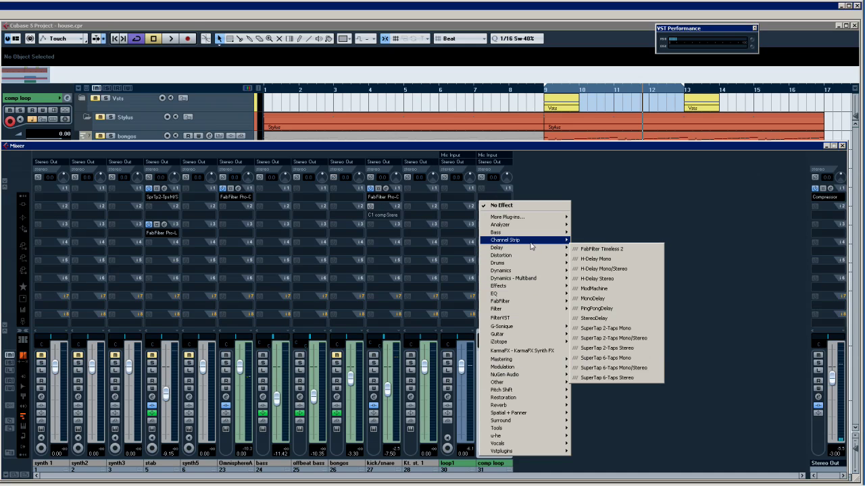
{"action": "mouse_move", "coordinate": [531, 240]}
{"action": "left_click", "coordinate": [595, 311]}
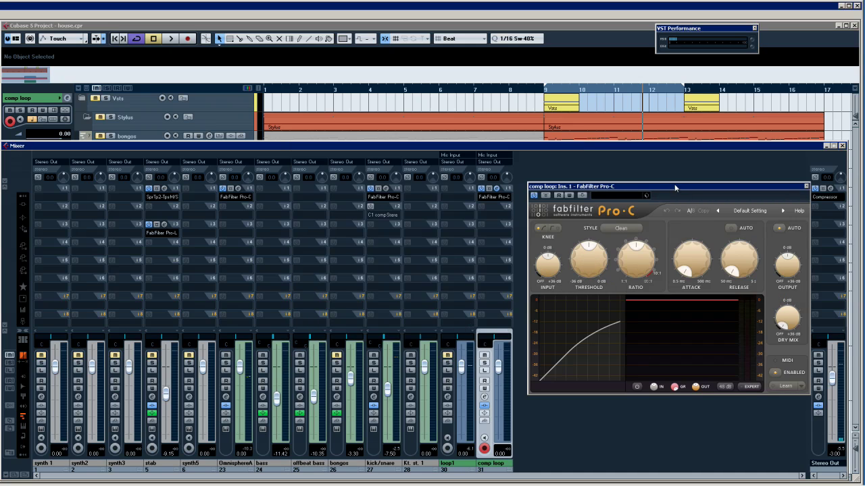
{"action": "left_click_drag", "start_coordinate": [670, 182], "coordinate": [668, 184]}
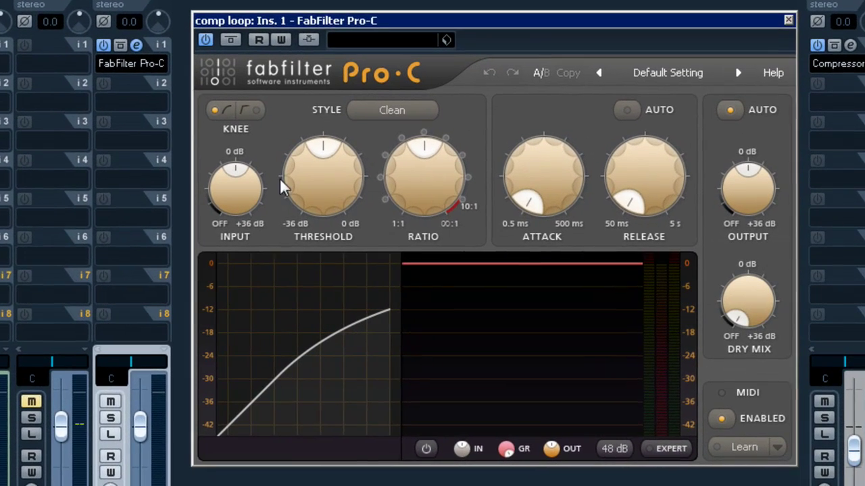
Set Pro-C to a hard knee, lower the threshold to about -27 dB and raise the ratio to just under 10:1.
{"action": "left_click", "coordinate": [262, 117]}
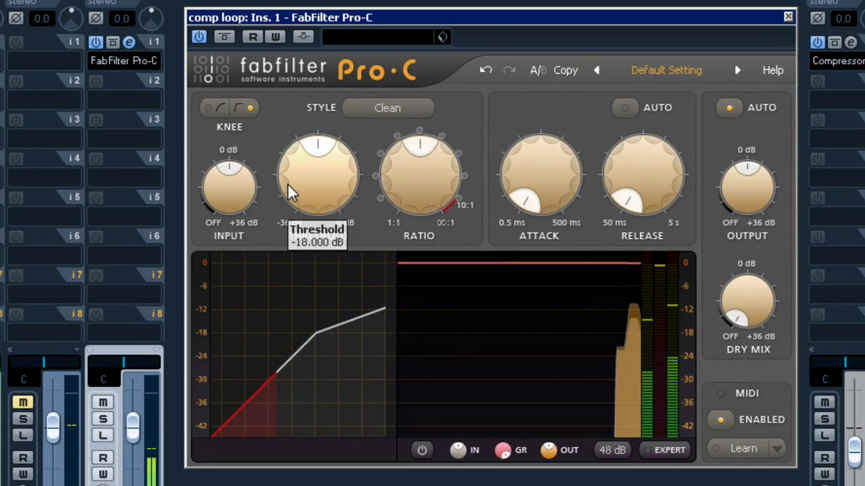
{"action": "left_click_drag", "start_coordinate": [319, 152], "coordinate": [264, 161]}
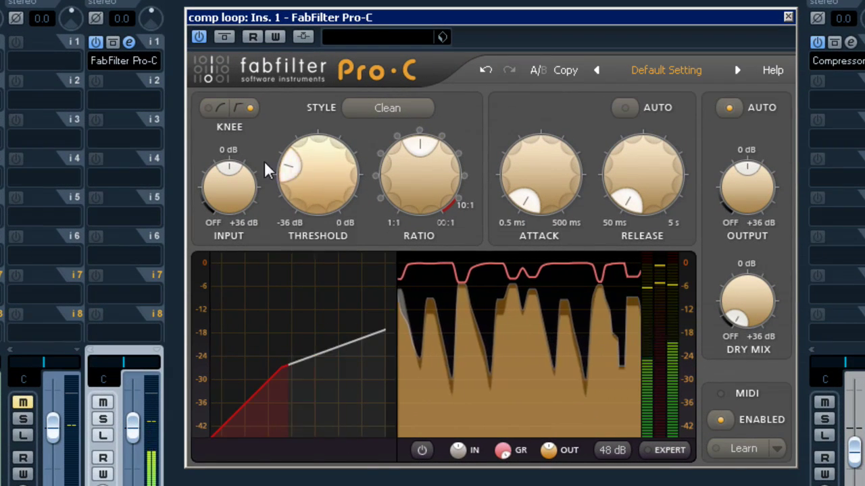
{"action": "left_click_drag", "start_coordinate": [420, 147], "coordinate": [481, 198]}
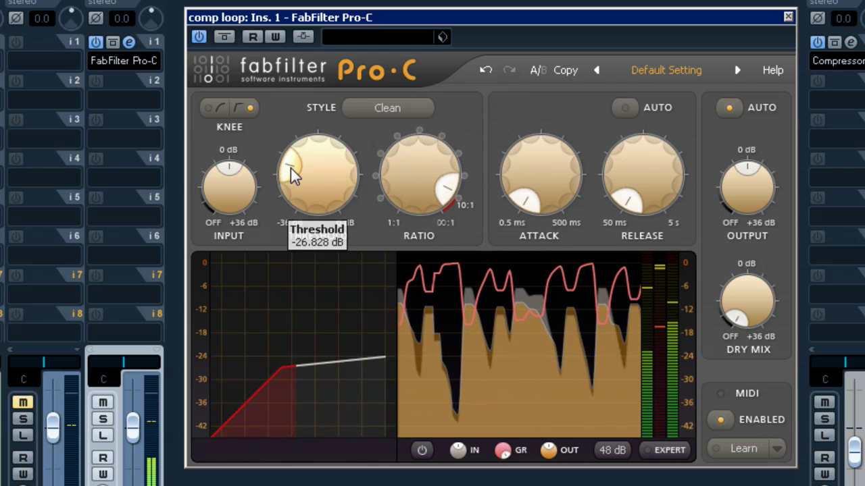
{"action": "left_click_drag", "start_coordinate": [291, 170], "coordinate": [288, 170]}
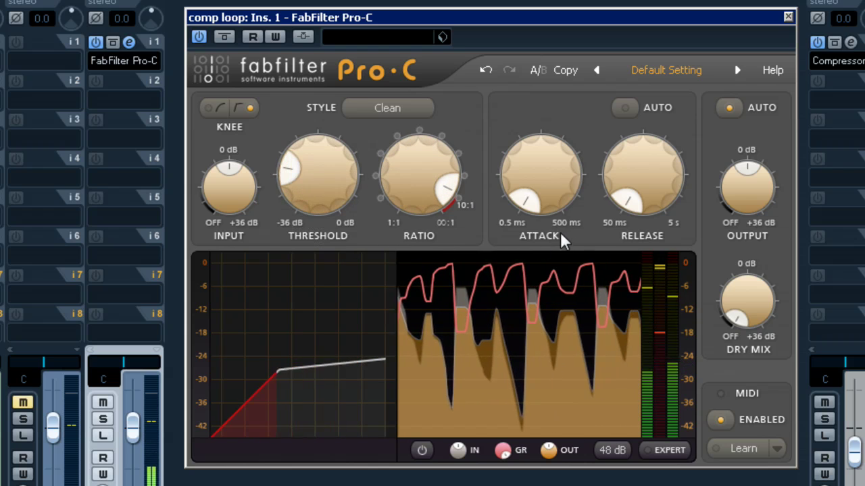
Lengthen the compressor's attack and release times and turn off its automatic output gain.
{"action": "left_click_drag", "start_coordinate": [522, 186], "coordinate": [563, 126]}
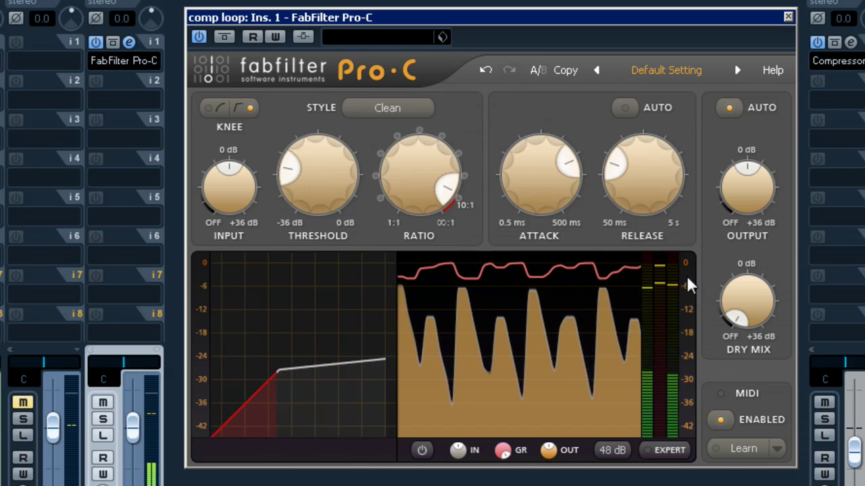
{"action": "left_click", "coordinate": [730, 108]}
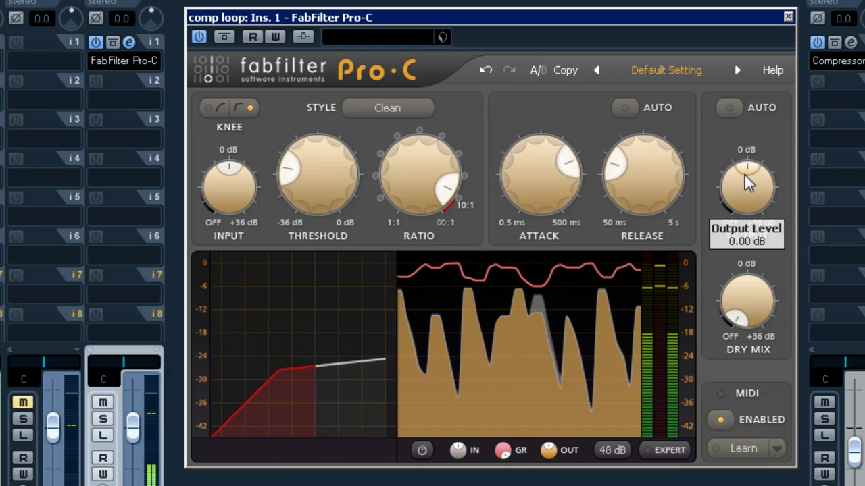
Lower the compressor's threshold to about -32.4 dB and set the ratio to about 17.4:1.
{"action": "left_click_drag", "start_coordinate": [290, 170], "coordinate": [352, 199]}
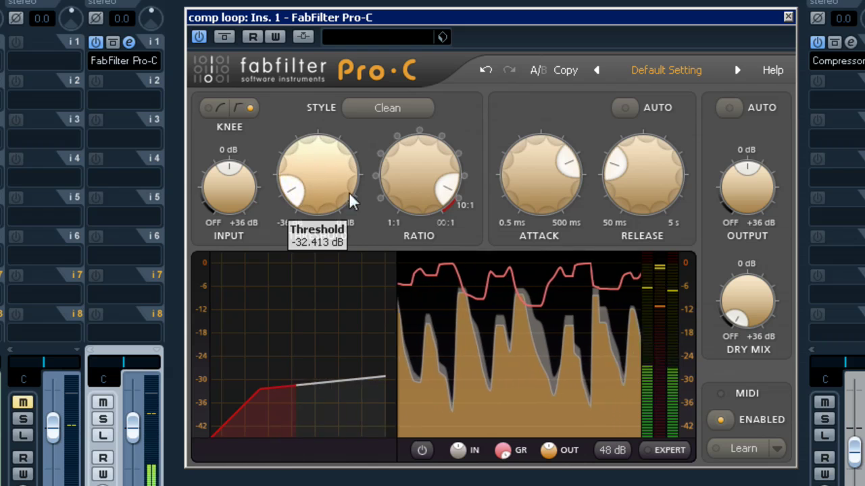
{"action": "scroll", "coordinate": [450, 191], "scroll_direction": "up", "scroll_amount": 5}
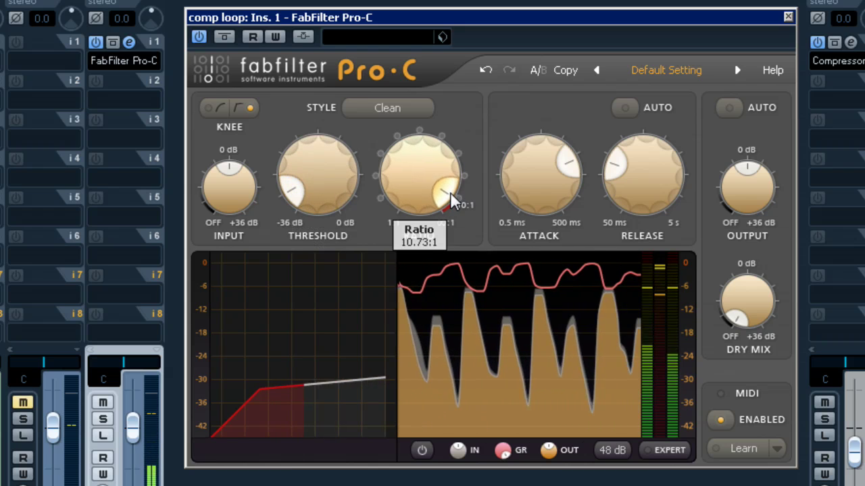
{"action": "scroll", "coordinate": [449, 197], "scroll_direction": "up", "scroll_amount": 3}
{"action": "scroll", "coordinate": [447, 201], "scroll_direction": "down", "scroll_amount": 2}
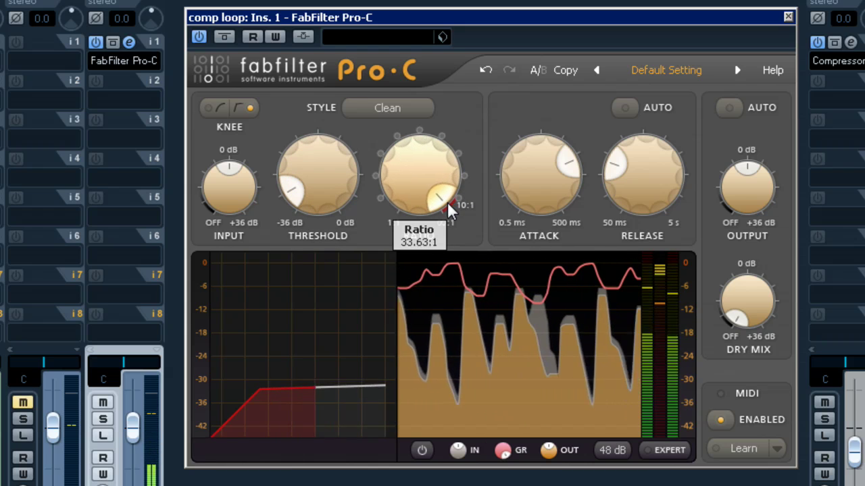
{"action": "scroll", "coordinate": [453, 200], "scroll_direction": "down", "scroll_amount": 1}
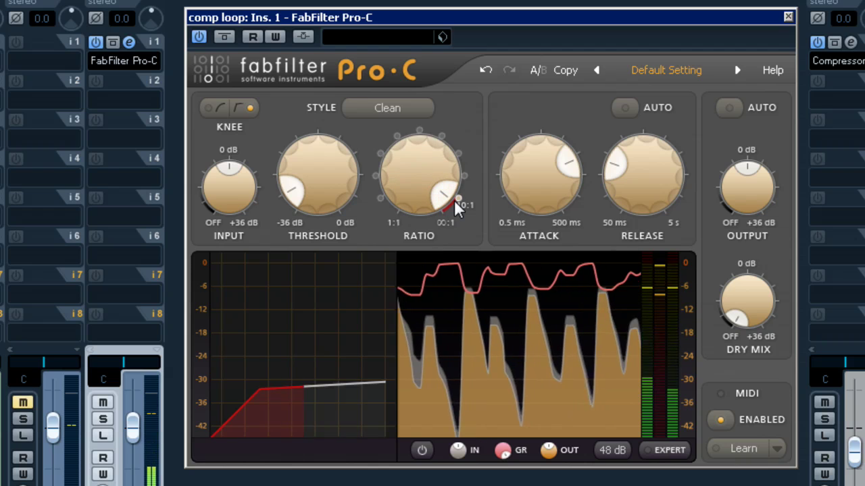
Set the compressor's level display range to 16 dB and lower the threshold to its -36 dB minimum.
{"action": "left_click", "coordinate": [605, 452]}
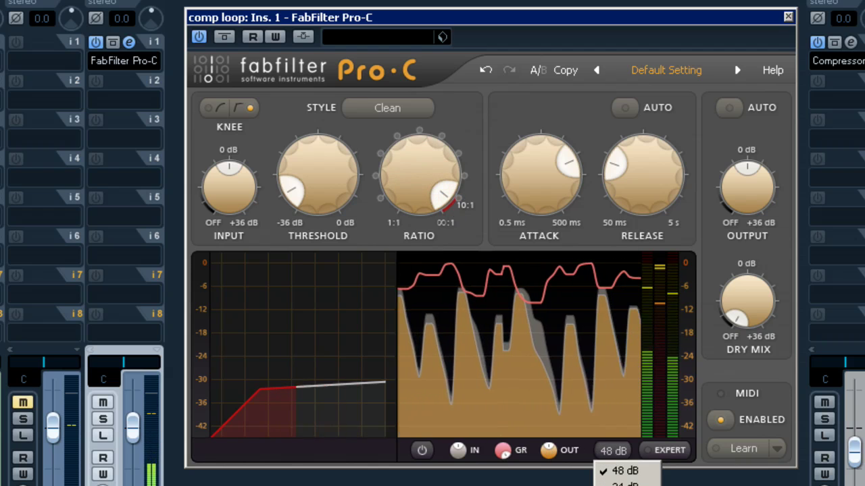
{"action": "left_click", "coordinate": [625, 485]}
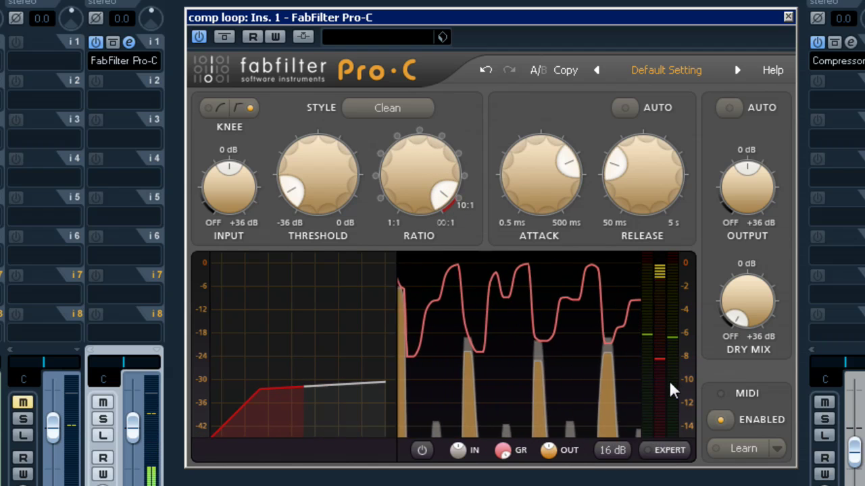
{"action": "scroll", "coordinate": [306, 185], "scroll_direction": "down", "scroll_amount": 4}
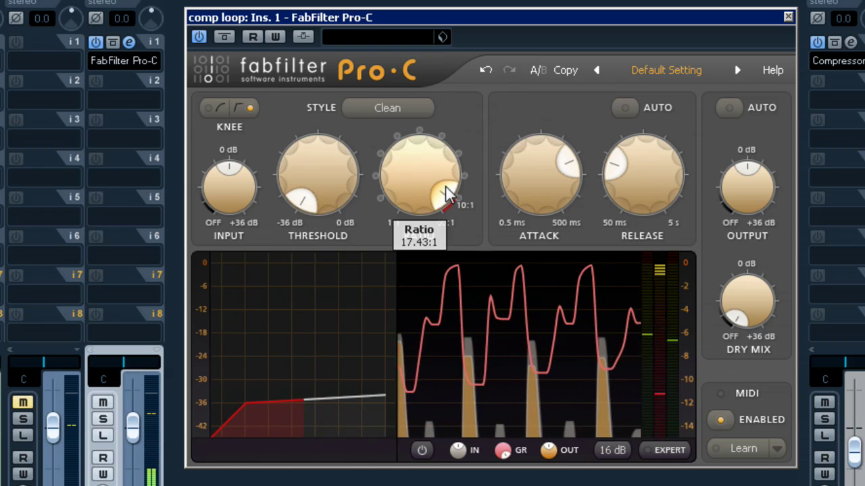
Shorten the compressor's attack and release slightly and raise its output level above 0 dB.
{"action": "mouse_move", "coordinate": [567, 165]}
{"action": "mouse_move", "coordinate": [567, 165]}
{"action": "left_mouse_down"}
{"action": "mouse_move", "coordinate": [490, 155]}
{"action": "mouse_move", "coordinate": [480, 188]}
{"action": "mouse_move", "coordinate": [619, 173]}
{"action": "mouse_move", "coordinate": [618, 215]}
{"action": "mouse_move", "coordinate": [667, 139]}
{"action": "mouse_move", "coordinate": [730, 193]}
{"action": "mouse_move", "coordinate": [594, 76]}
{"action": "mouse_move", "coordinate": [544, 191]}
{"action": "mouse_move", "coordinate": [574, 172]}
{"action": "left_mouse_up"}
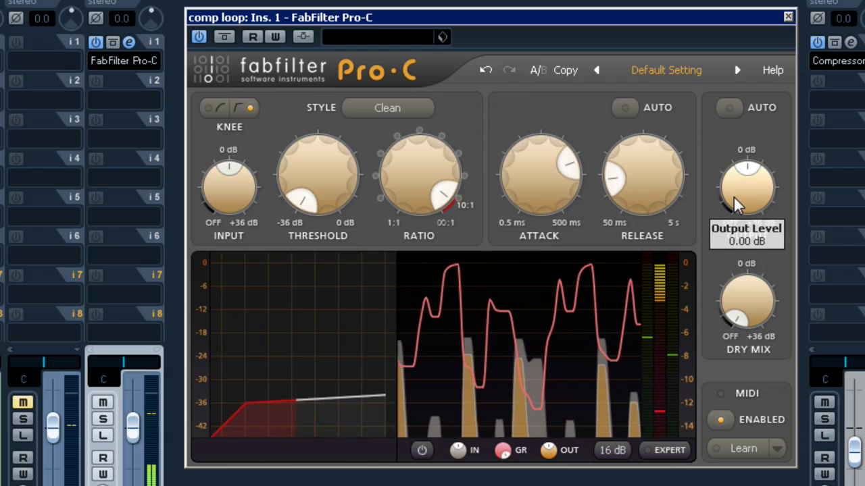
{"action": "left_click_drag", "start_coordinate": [734, 195], "coordinate": [739, 128]}
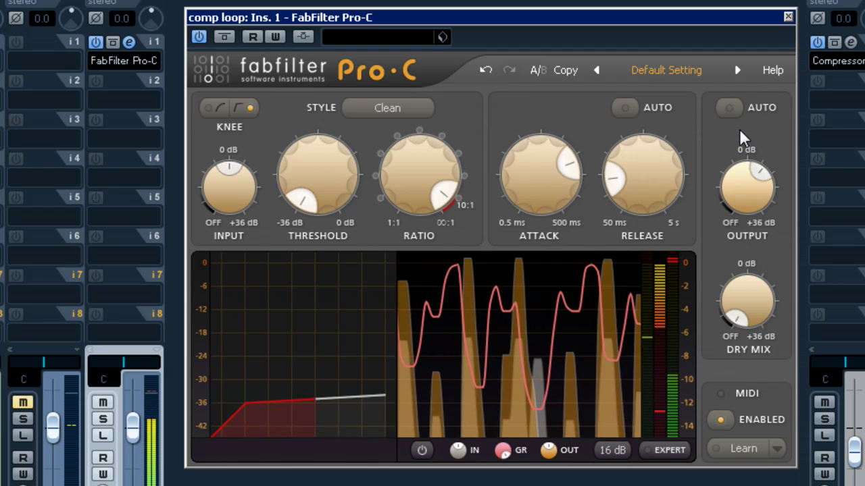
{"action": "mouse_move", "coordinate": [763, 190]}
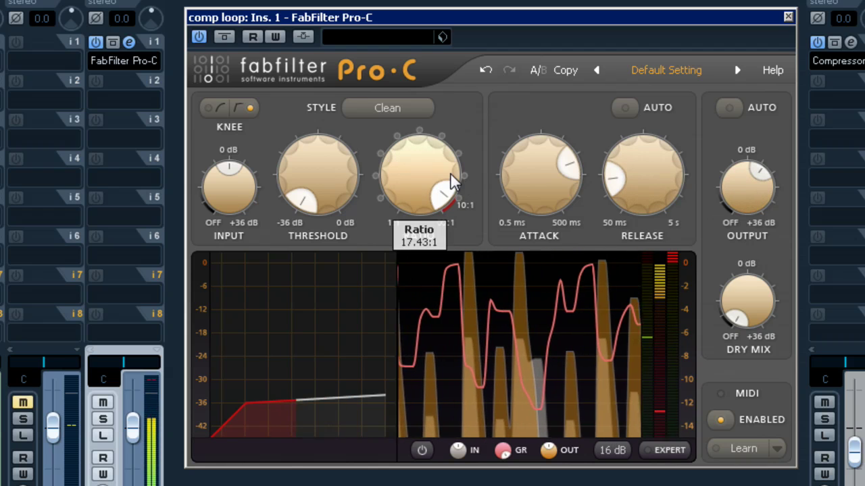
Compare the loop with the compressor bypassed and active, trimming the output level down slightly to match the volumes.
{"action": "left_click", "coordinate": [225, 38]}
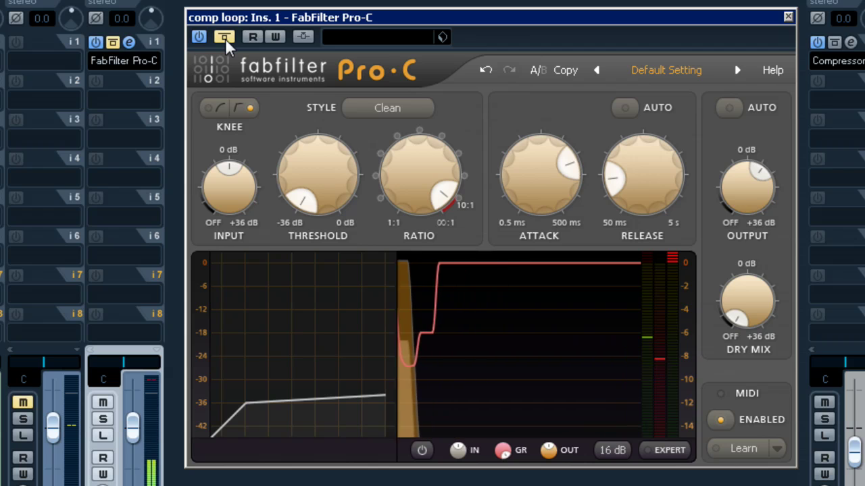
{"action": "left_click", "coordinate": [225, 37]}
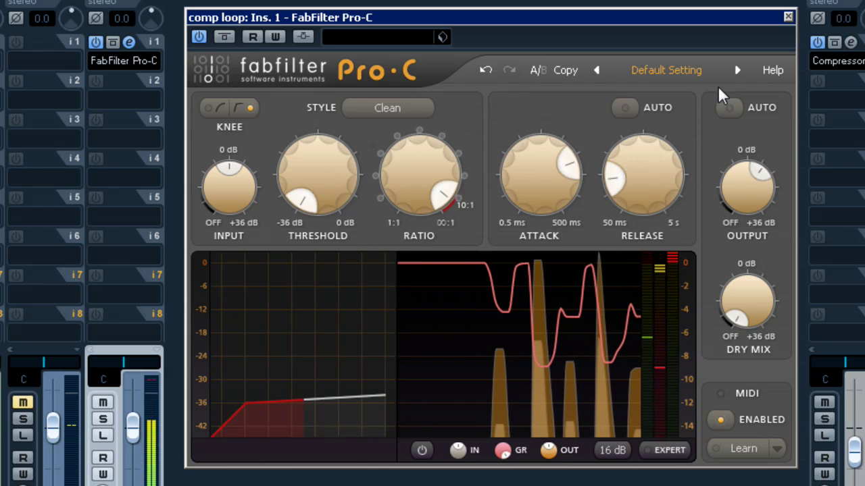
{"action": "mouse_move", "coordinate": [758, 197]}
{"action": "left_click_drag", "start_coordinate": [756, 197], "coordinate": [754, 204]}
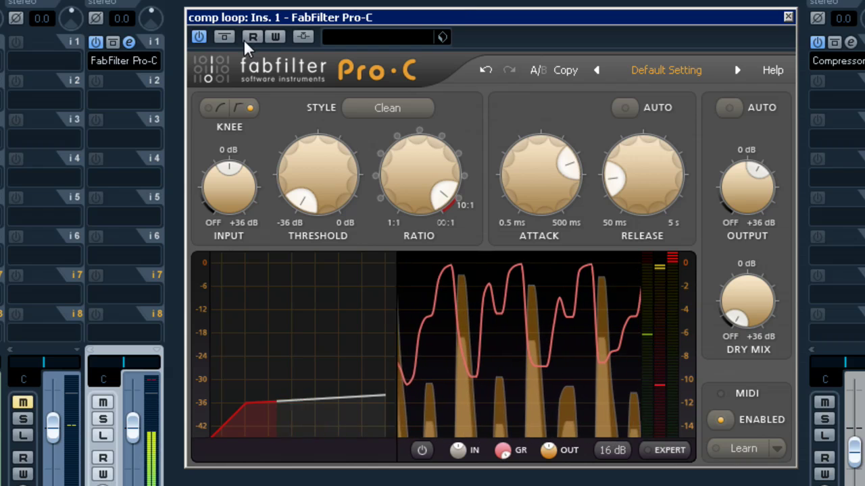
{"action": "left_click", "coordinate": [224, 37]}
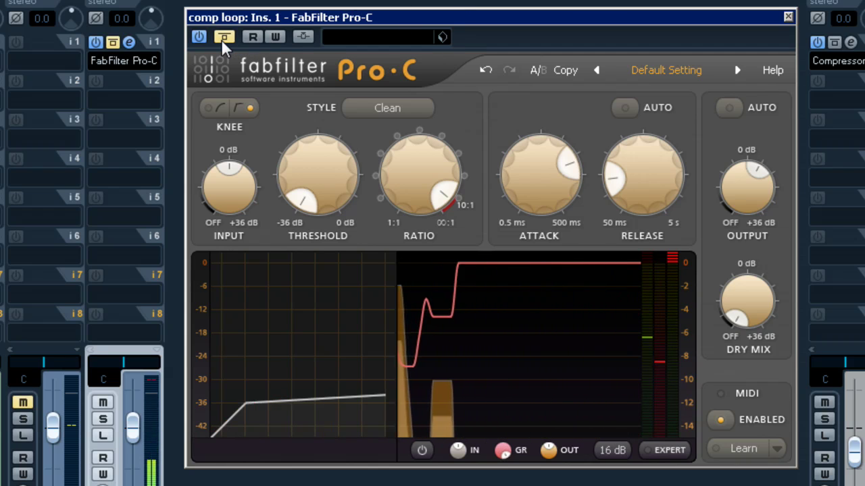
{"action": "left_click", "coordinate": [224, 37]}
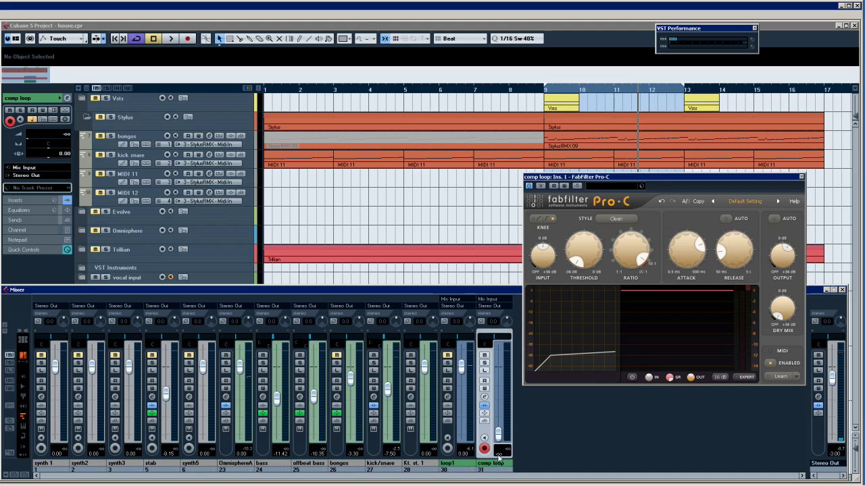
Audition the original and compressed loops separately and blend them with loop1 at -1.02 dB and comp loop at -3.00 dB.
{"action": "left_click", "coordinate": [801, 177]}
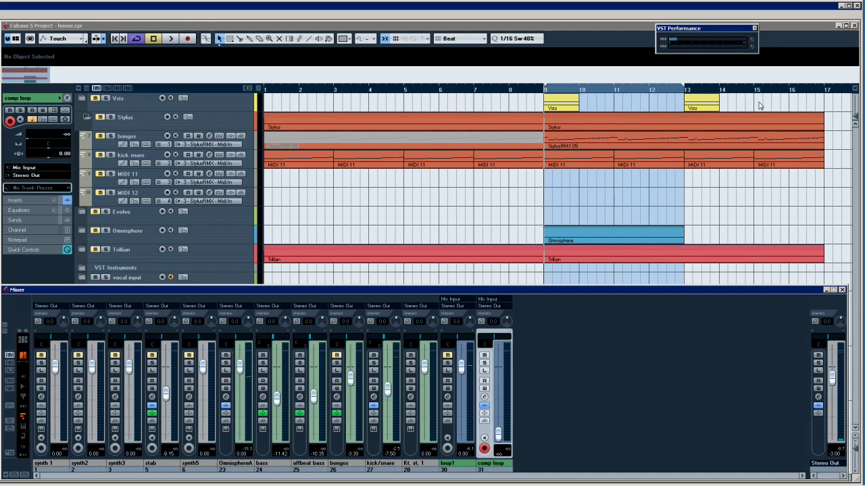
{"action": "key", "text": "space"}
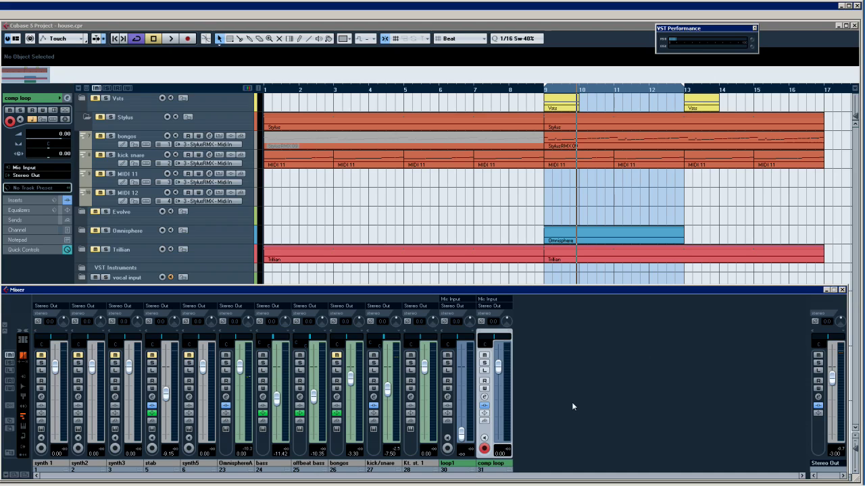
{"action": "key", "text": "space"}
{"action": "key", "text": "space"}
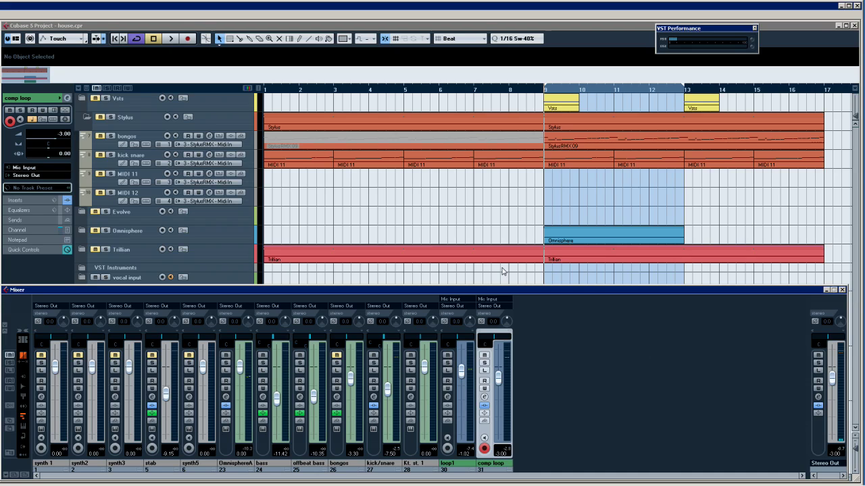
{"action": "key", "text": "space"}
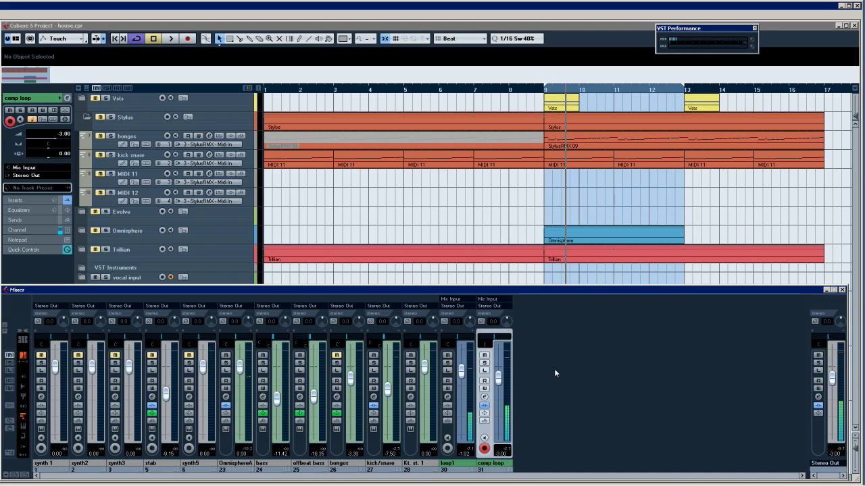
Insert FabFilter Pro-C in the first insert slot of the loop1 track and reposition its window.
{"action": "key", "text": "F3"}
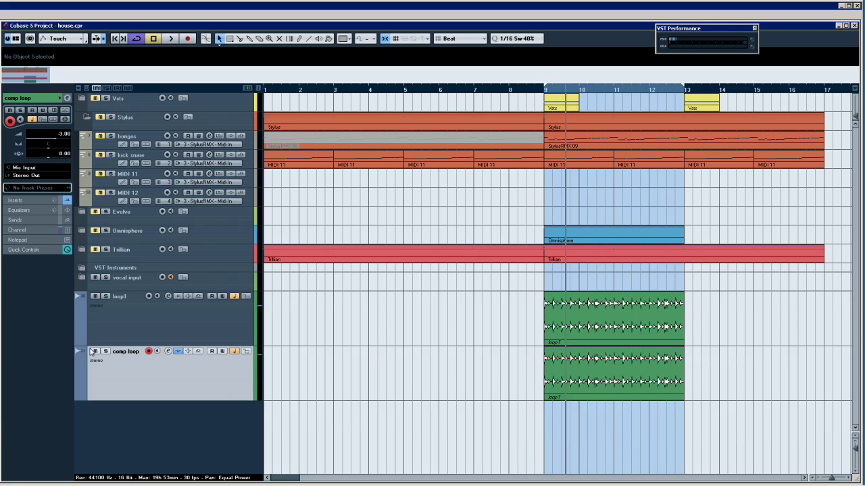
{"action": "left_click", "coordinate": [121, 320]}
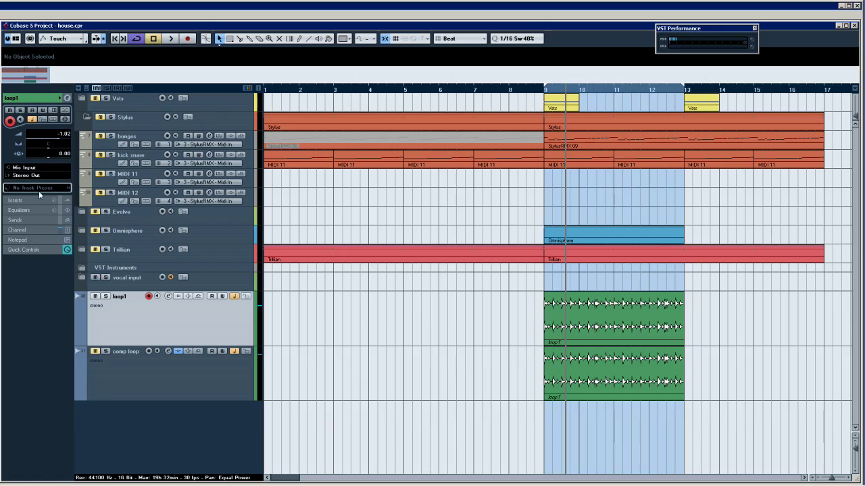
{"action": "left_click", "coordinate": [21, 202]}
{"action": "left_click", "coordinate": [37, 128]}
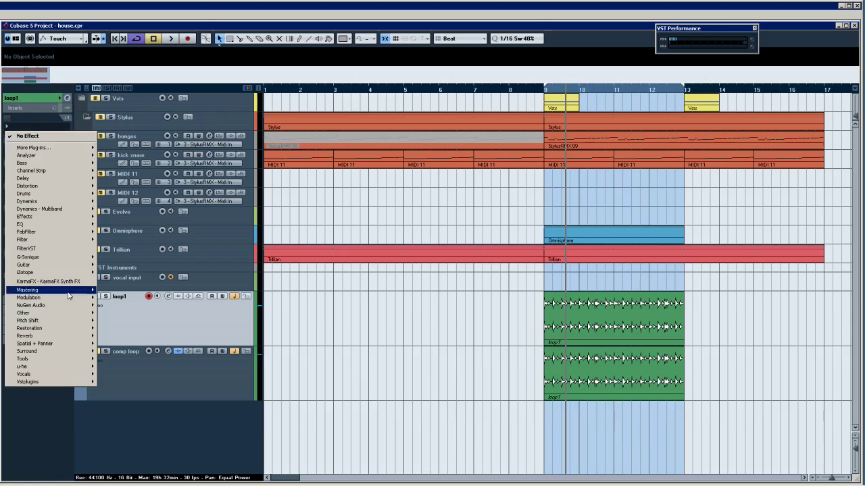
{"action": "mouse_move", "coordinate": [70, 203]}
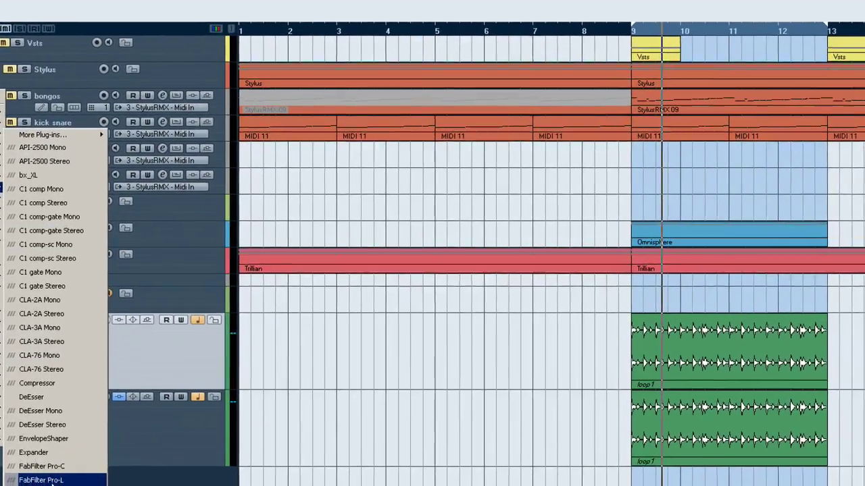
{"action": "left_click", "coordinate": [42, 466]}
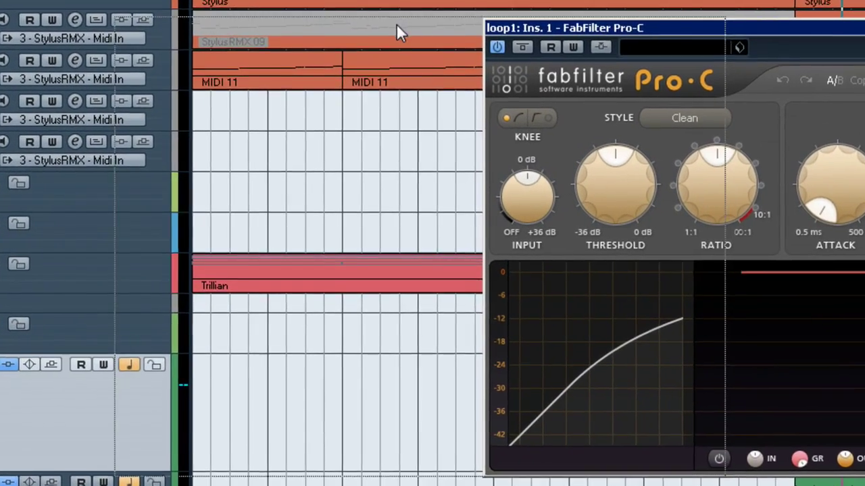
{"action": "left_click_drag", "start_coordinate": [397, 27], "coordinate": [400, 22]}
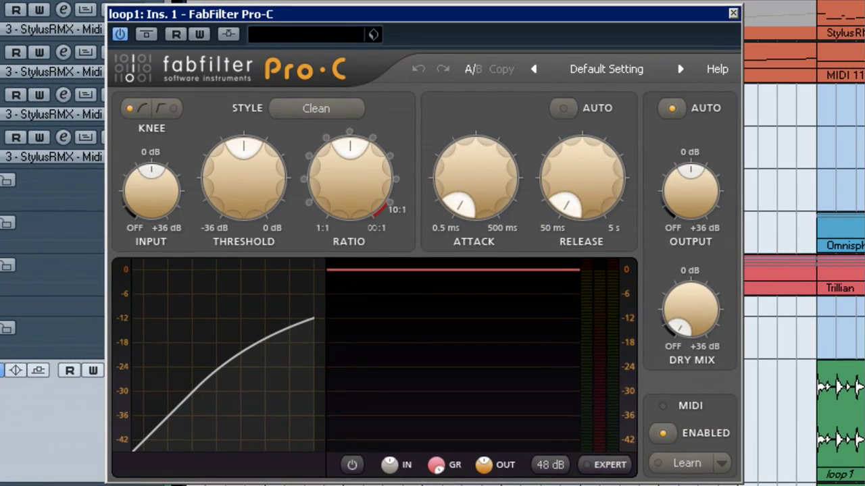
Load the Clean preset in the loop1 compressor and start playback.
{"action": "left_click", "coordinate": [608, 71]}
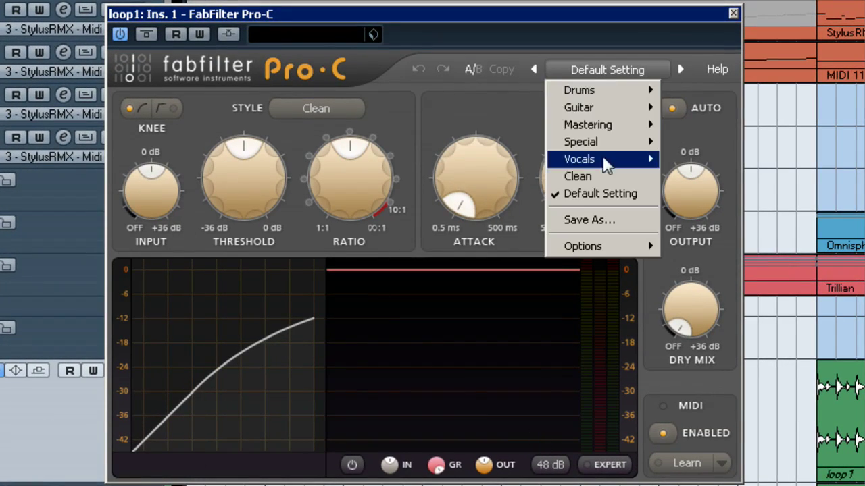
{"action": "left_click", "coordinate": [587, 176]}
{"action": "key", "text": "space"}
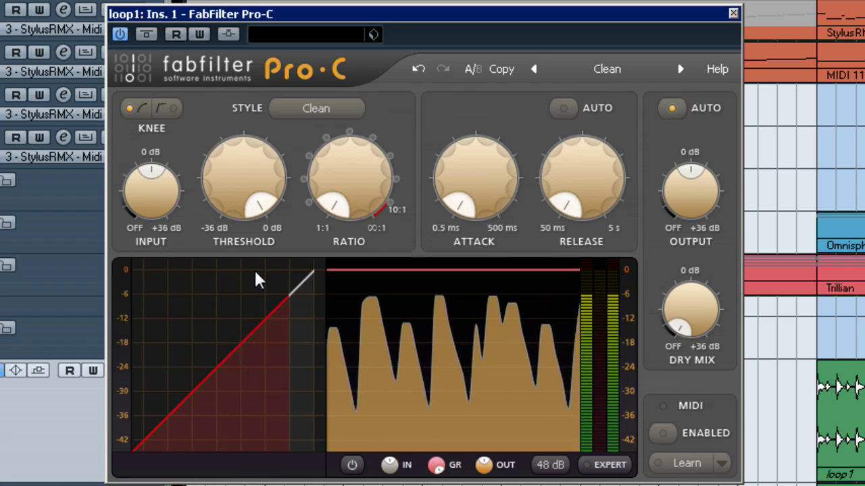
Lower the threshold to its -36 dB minimum, raise the ratio and attack well past their midpoints, and turn off automatic output gain.
{"action": "left_click_drag", "start_coordinate": [261, 197], "coordinate": [107, 316]}
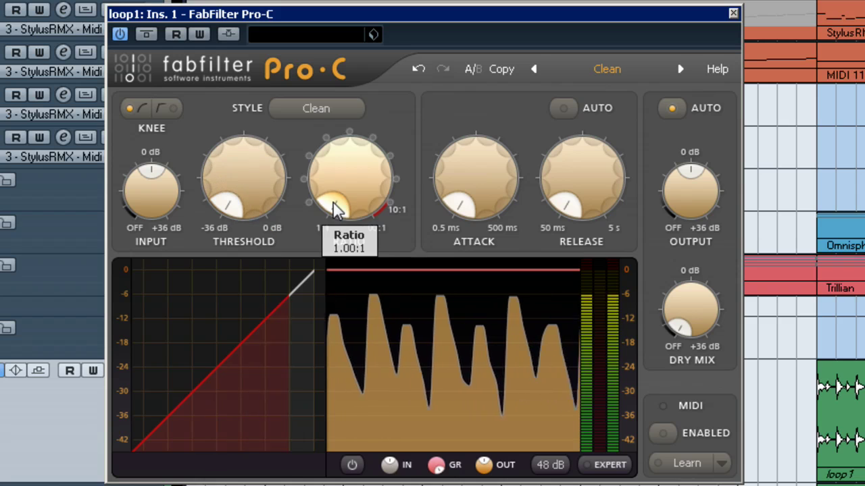
{"action": "left_click_drag", "start_coordinate": [332, 207], "coordinate": [562, 143]}
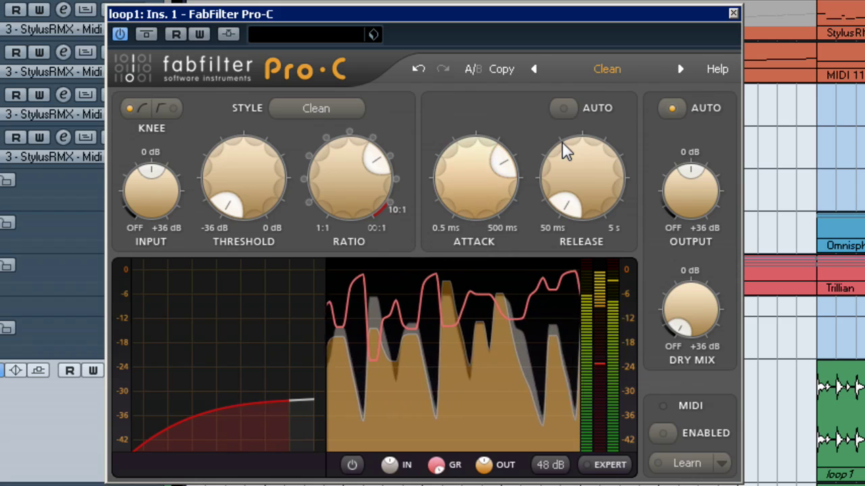
{"action": "mouse_move", "coordinate": [694, 188]}
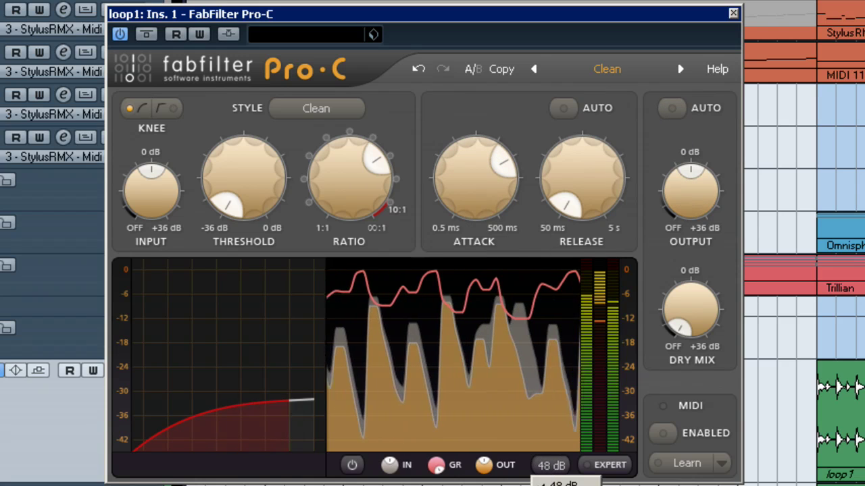
Set the level display range to 16 dB, then lengthen the release slightly and raise the ratio above 10:1.
{"action": "left_click", "coordinate": [550, 465]}
{"action": "mouse_move", "coordinate": [560, 206]}
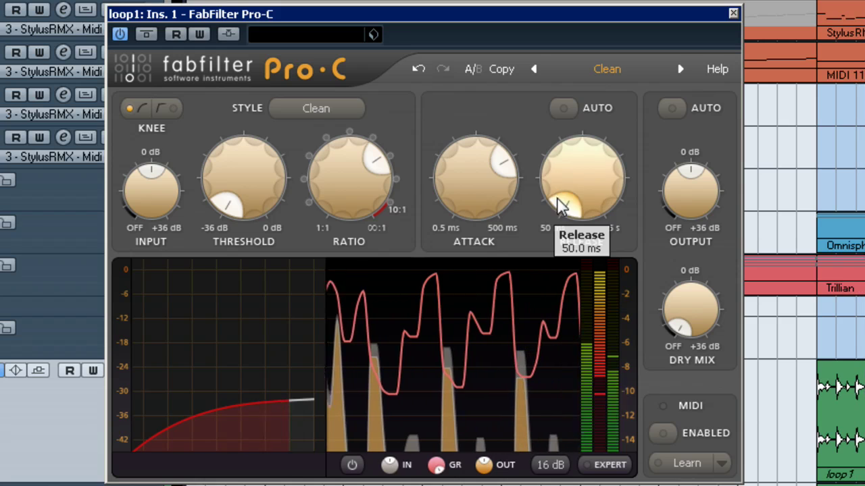
{"action": "left_click_drag", "start_coordinate": [561, 206], "coordinate": [556, 174]}
{"action": "mouse_move", "coordinate": [502, 169]}
{"action": "left_click_drag", "start_coordinate": [384, 166], "coordinate": [396, 211]}
{"action": "mouse_move", "coordinate": [232, 205]}
{"action": "left_click_drag", "start_coordinate": [232, 204], "coordinate": [180, 359]}
{"action": "mouse_move", "coordinate": [570, 186]}
Switch the compressor to a hard knee, fine-tune the ratio around 13.91:1 and lengthen the release past its midpoint.
{"action": "left_click", "coordinate": [162, 109]}
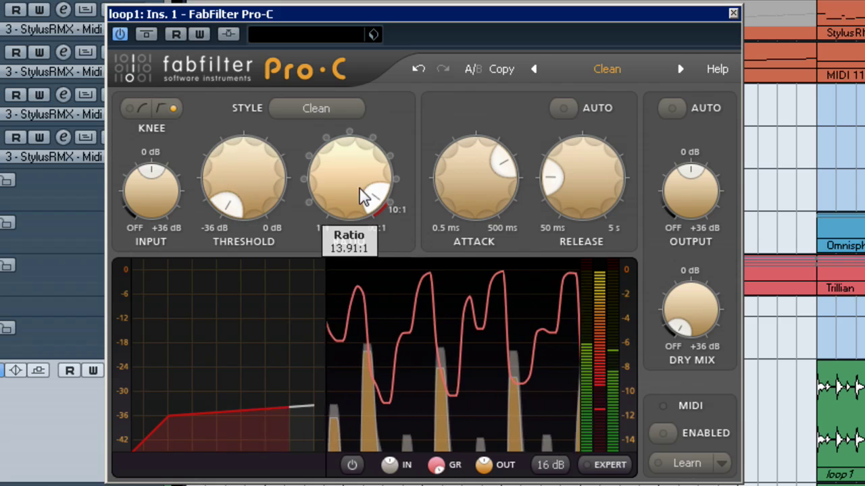
{"action": "left_click_drag", "start_coordinate": [365, 193], "coordinate": [377, 194]}
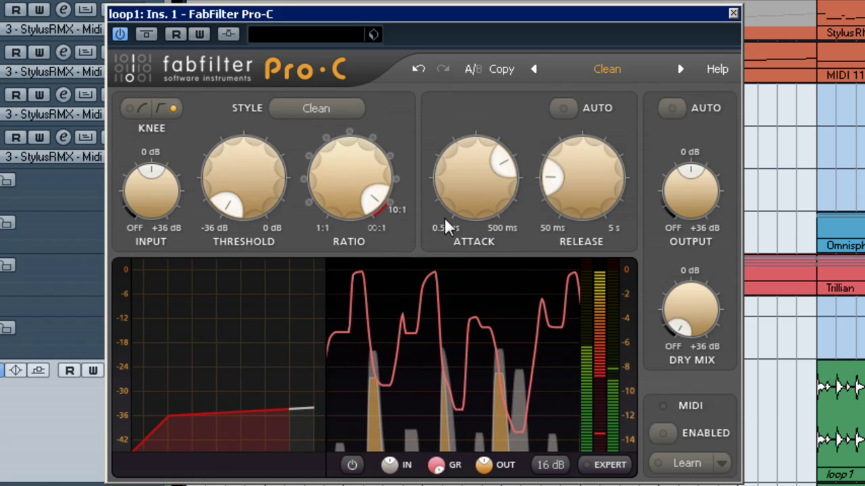
{"action": "left_click_drag", "start_coordinate": [364, 191], "coordinate": [379, 193]}
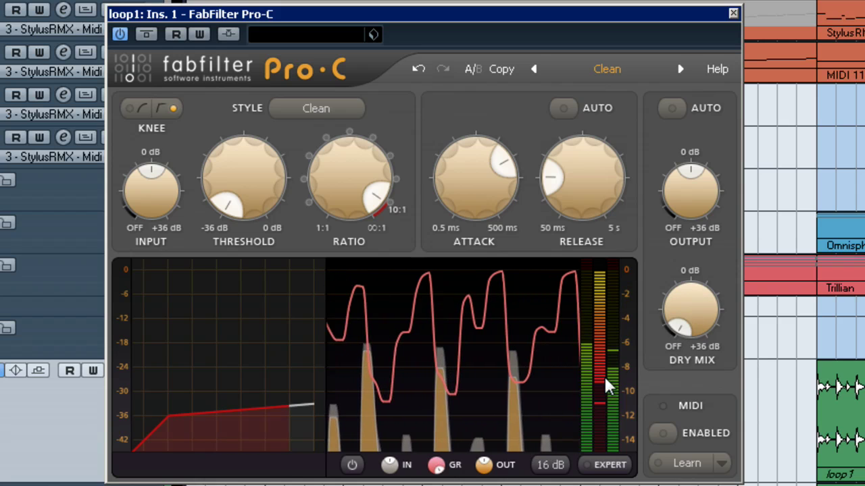
{"action": "mouse_move", "coordinate": [550, 194]}
{"action": "left_click_drag", "start_coordinate": [550, 190], "coordinate": [584, 155]}
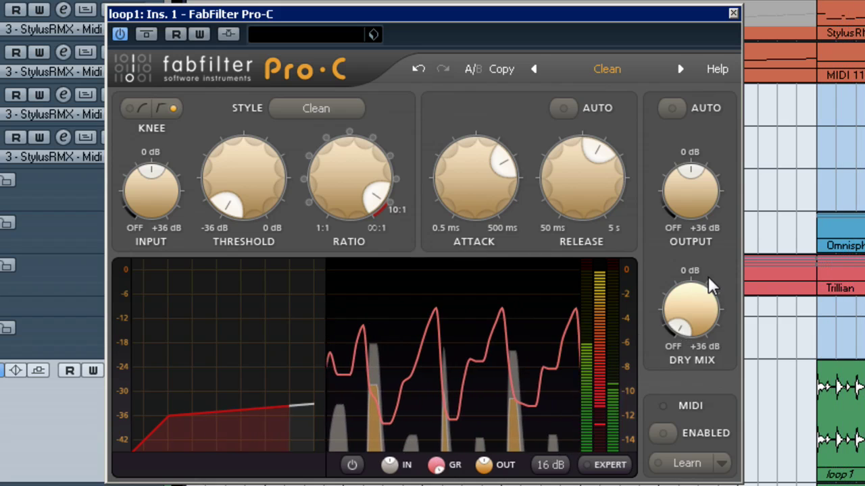
Try mixing in the dry signal above 0 dB against the bypassed loop, and return the dry mix to off.
{"action": "mouse_move", "coordinate": [698, 294]}
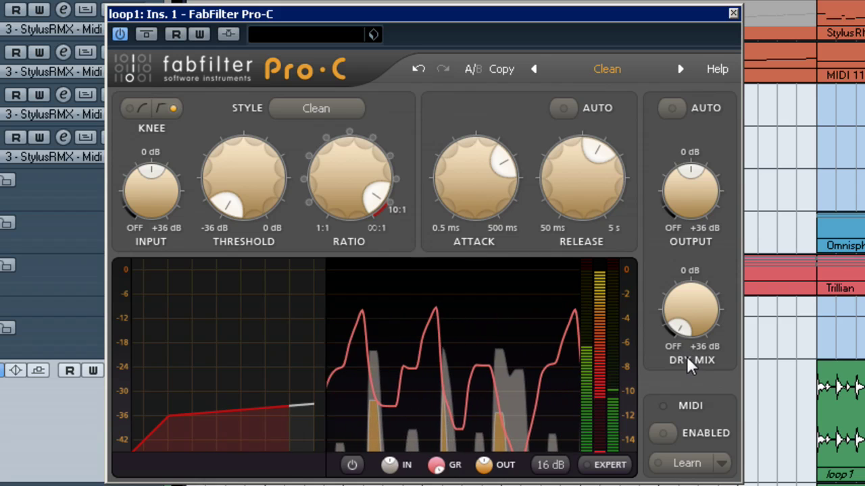
{"action": "mouse_move", "coordinate": [681, 308]}
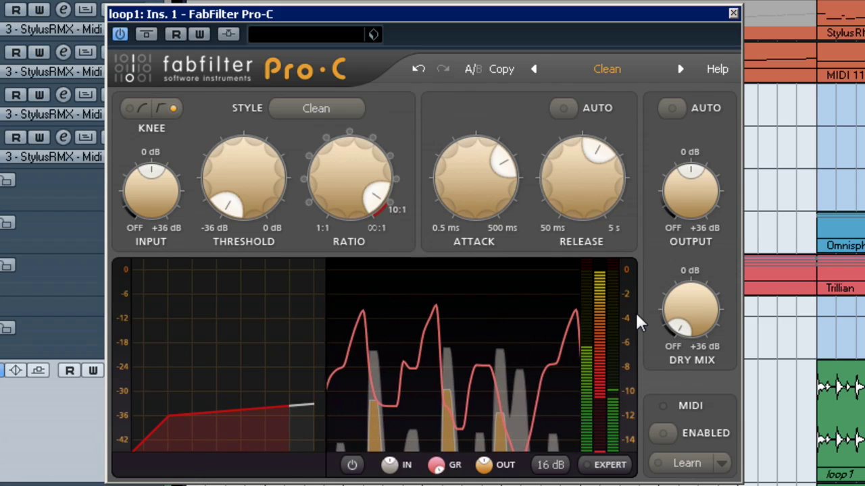
{"action": "mouse_move", "coordinate": [679, 328]}
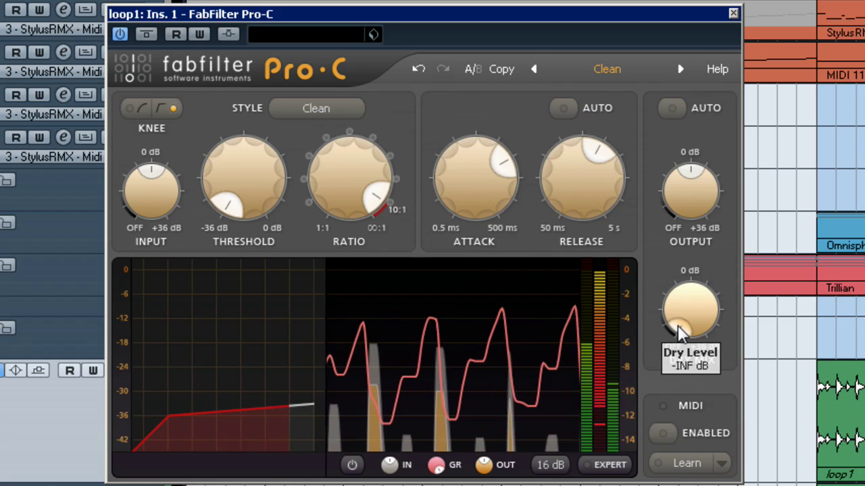
{"action": "mouse_move", "coordinate": [680, 331]}
{"action": "left_mouse_down"}
{"action": "mouse_move", "coordinate": [685, 227]}
{"action": "mouse_move", "coordinate": [674, 343]}
{"action": "left_mouse_up"}
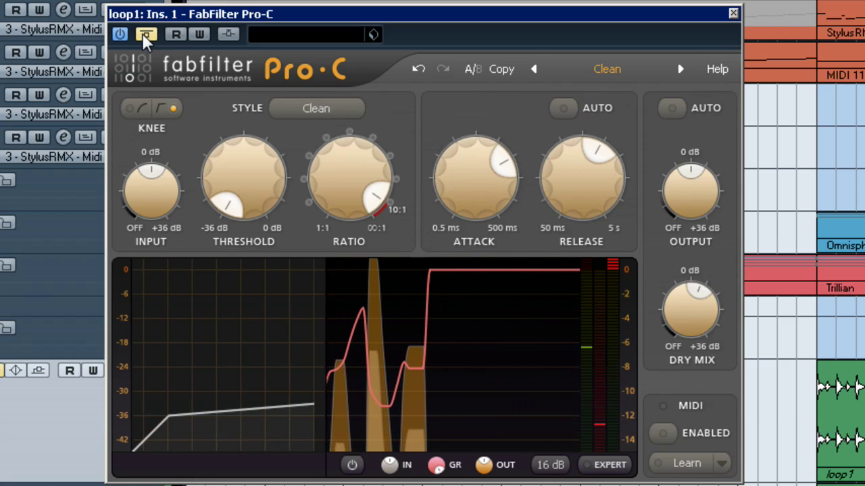
{"action": "left_click_drag", "start_coordinate": [703, 302], "coordinate": [720, 338]}
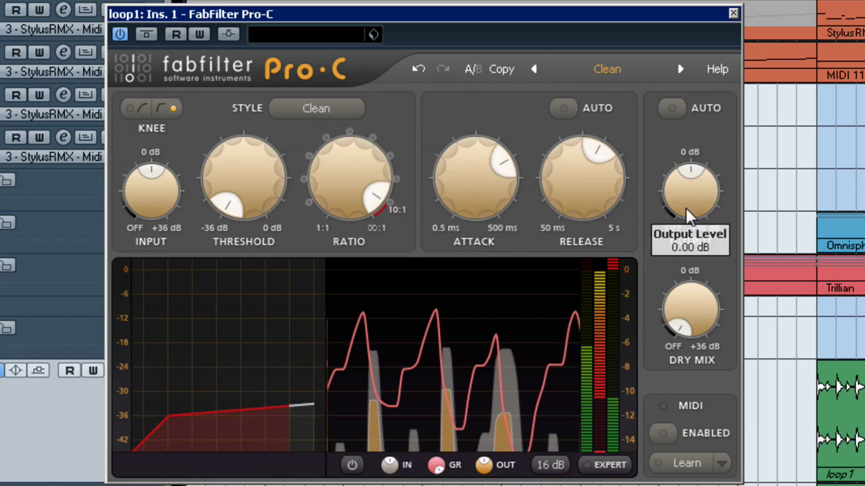
Raise the output level above 0 dB, compare it with bypass, and blend in the dry signal just below 0 dB.
{"action": "left_click_drag", "start_coordinate": [685, 217], "coordinate": [711, 177]}
{"action": "left_click", "coordinate": [150, 37]}
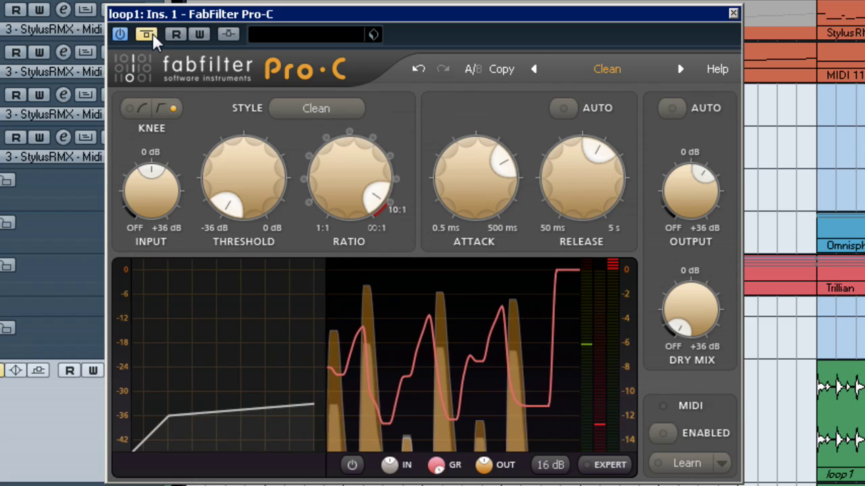
{"action": "left_click", "coordinate": [153, 37]}
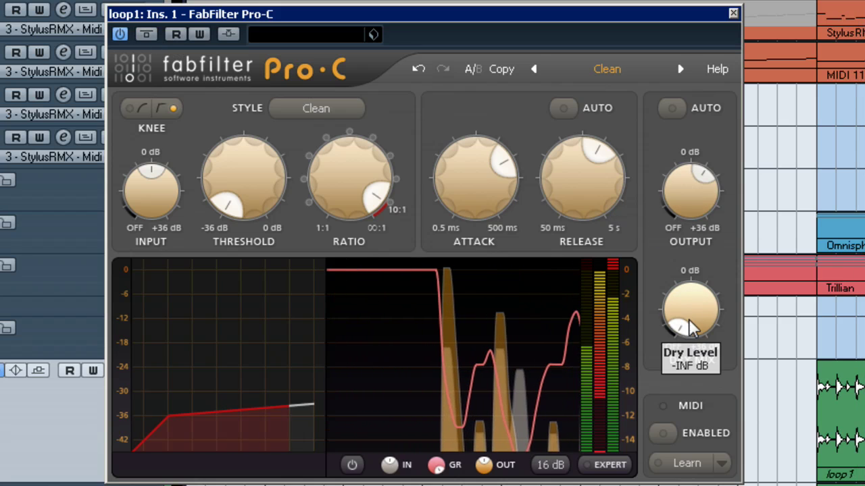
{"action": "left_click_drag", "start_coordinate": [689, 319], "coordinate": [681, 280]}
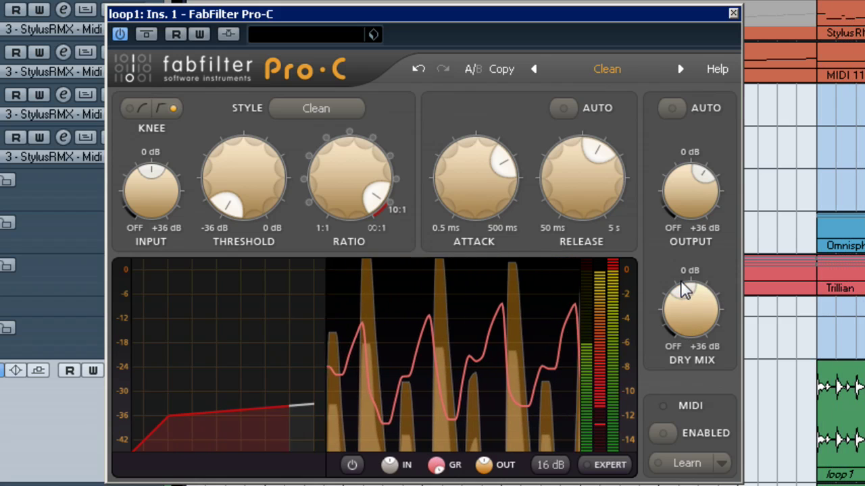